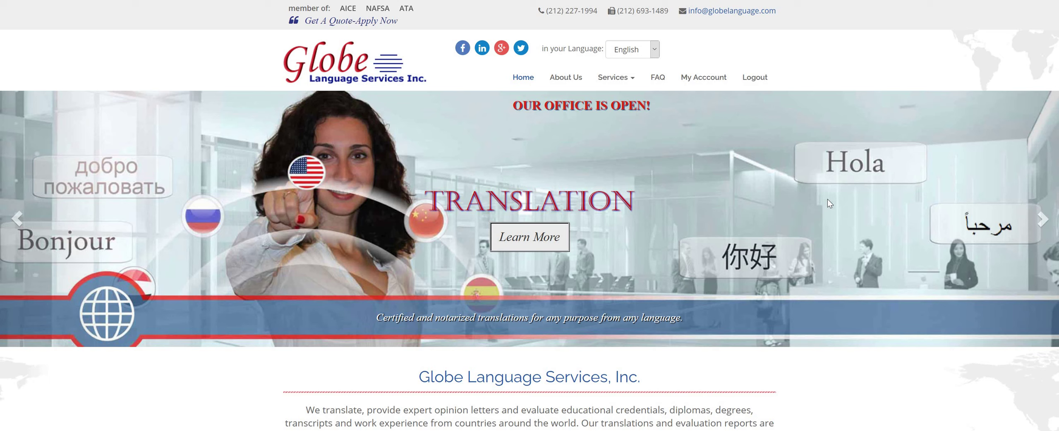
Go from the home page to the Duplicates service page and scroll to its Order a Duplicate button.
{"action": "scroll", "coordinate": [703, 236], "scroll_direction": "down", "scroll_amount": 5}
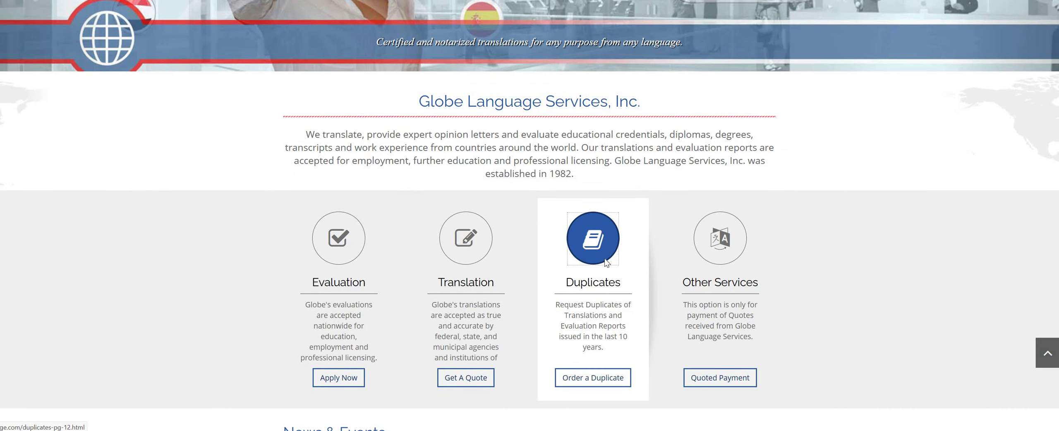
{"action": "left_click", "coordinate": [603, 260]}
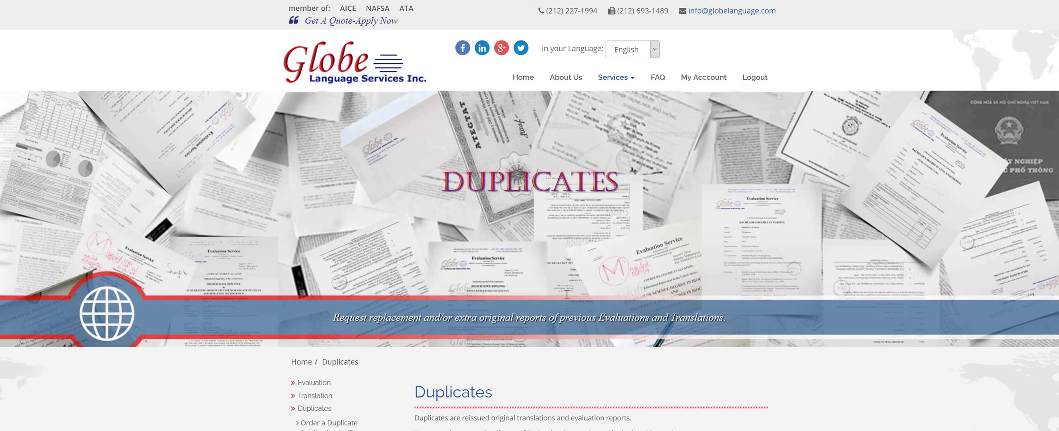
{"action": "scroll", "coordinate": [497, 364], "scroll_direction": "down", "scroll_amount": 3}
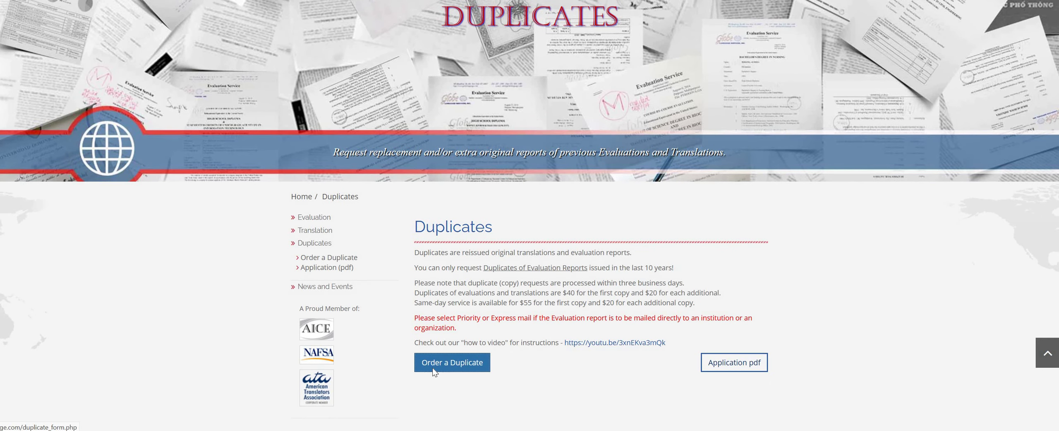
Start a new duplicate order and enter the applicant's middle name under General Information.
{"action": "left_click", "coordinate": [432, 368]}
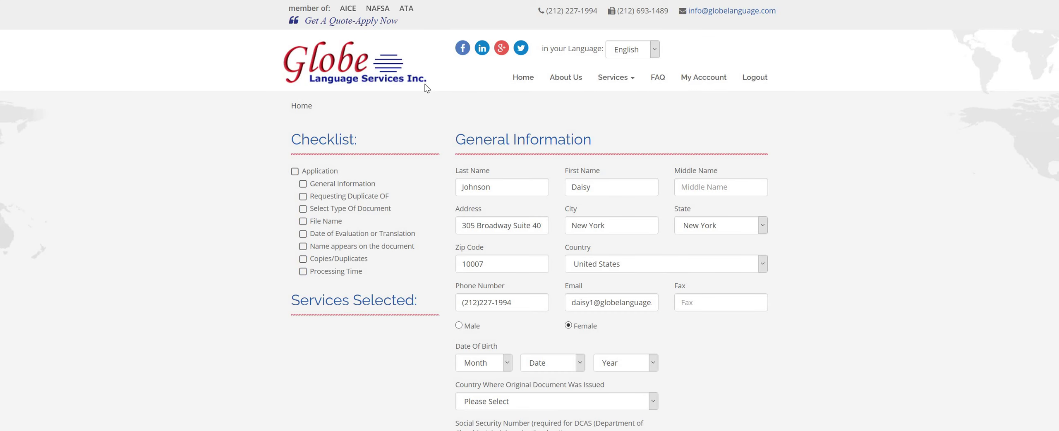
{"action": "scroll", "coordinate": [662, 196], "scroll_direction": "down", "scroll_amount": 1}
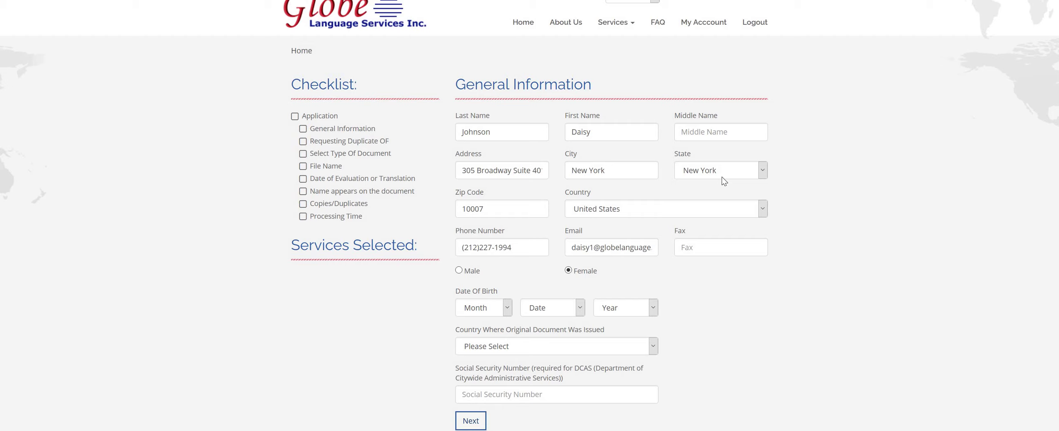
{"action": "left_click", "coordinate": [720, 128]}
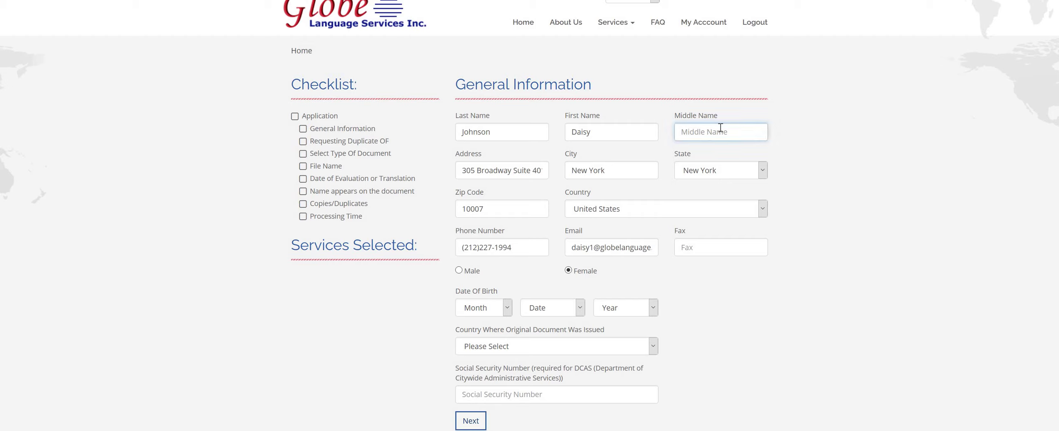
{"action": "type", "text": "Rose"}
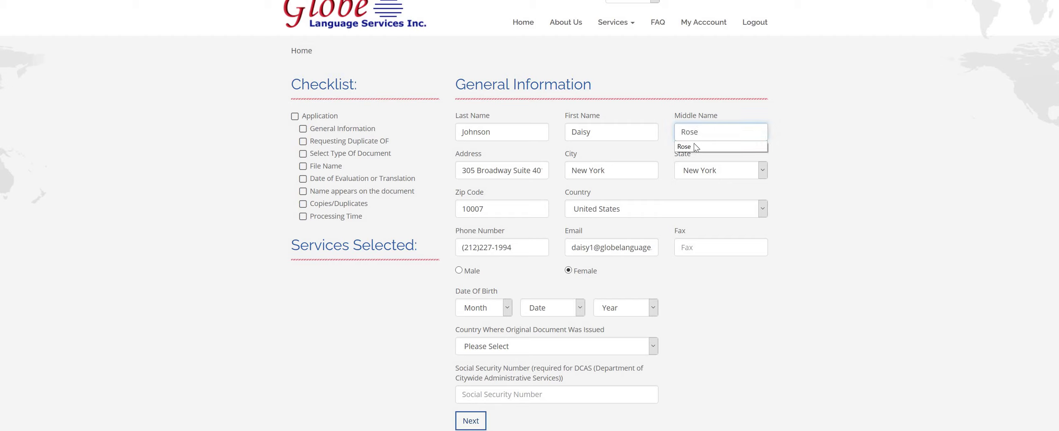
{"action": "key", "text": "Down"}
{"action": "key", "text": "Return"}
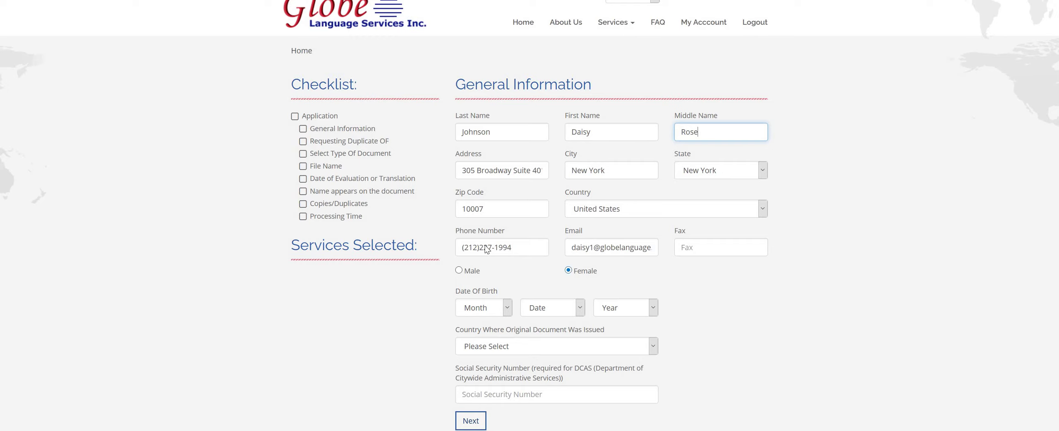
{"action": "scroll", "coordinate": [508, 253], "scroll_direction": "down", "scroll_amount": 1}
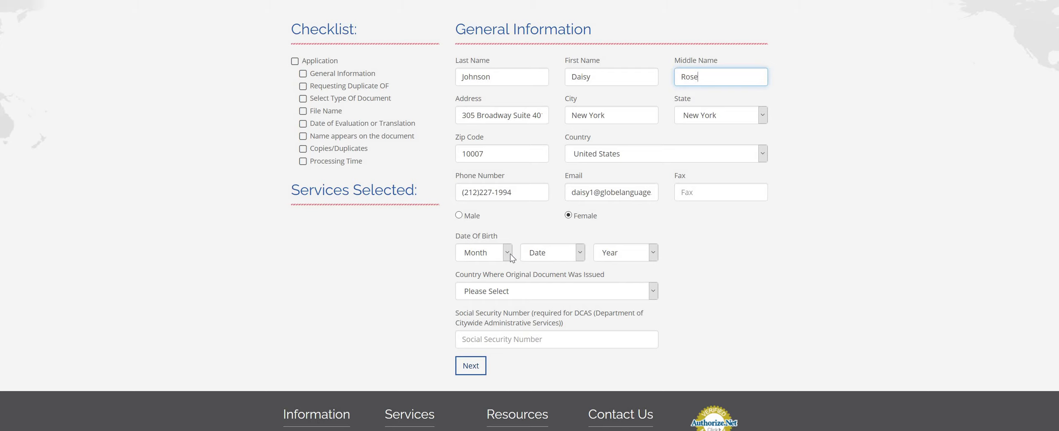
{"action": "left_click", "coordinate": [508, 253]}
{"action": "key", "text": "Down"}
{"action": "key", "text": "Return"}
{"action": "left_click", "coordinate": [578, 252]}
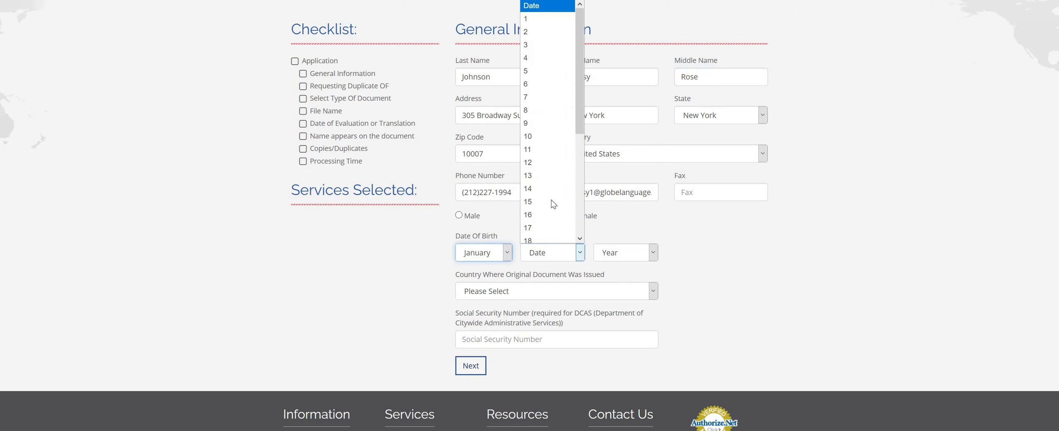
{"action": "left_click", "coordinate": [551, 201]}
{"action": "left_click", "coordinate": [625, 252]}
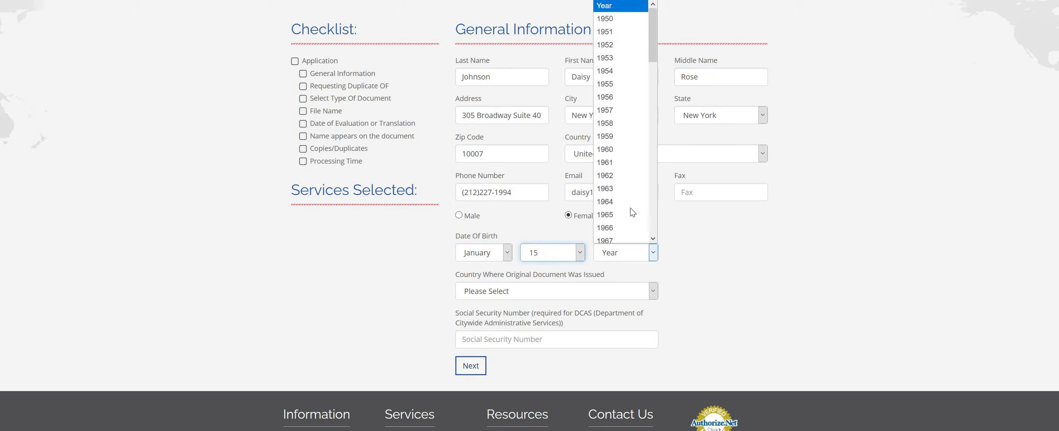
{"action": "left_click", "coordinate": [621, 238]}
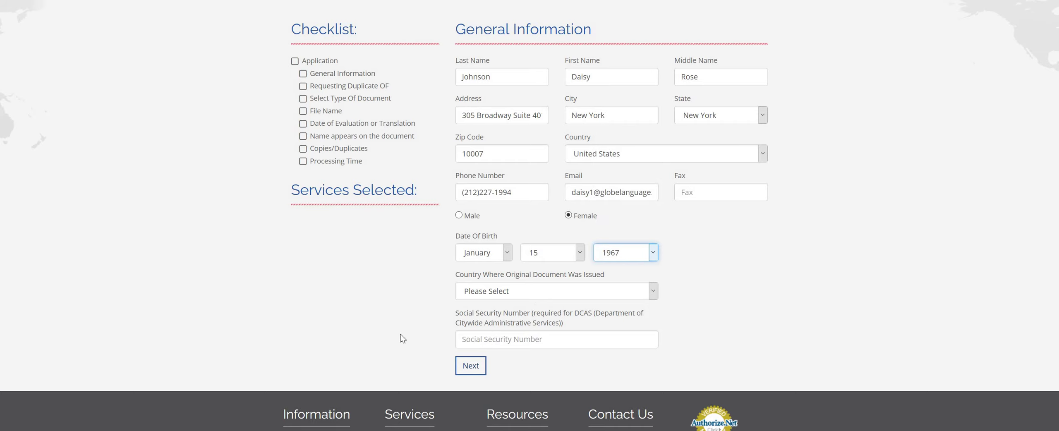
Select Albania as the country where the original document was issued.
{"action": "left_click", "coordinate": [653, 291]}
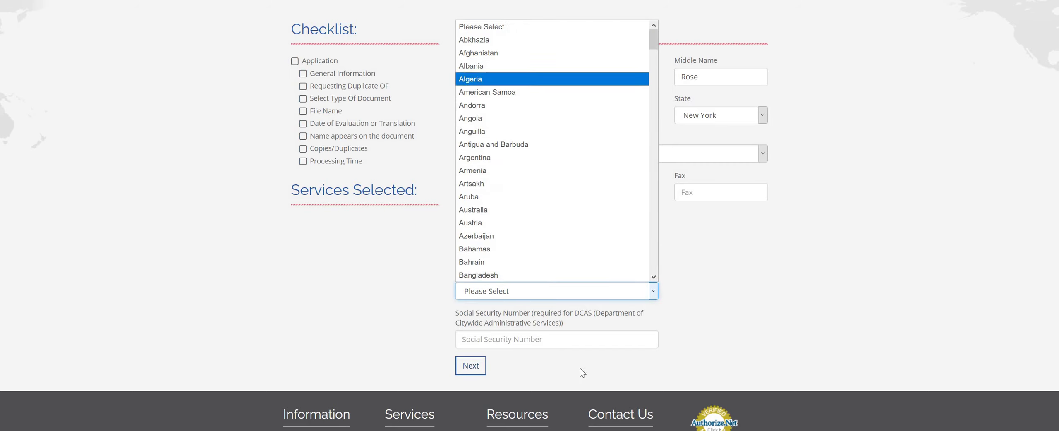
{"action": "left_click", "coordinate": [496, 56]}
{"action": "scroll", "coordinate": [538, 273], "scroll_direction": "down", "scroll_amount": 1}
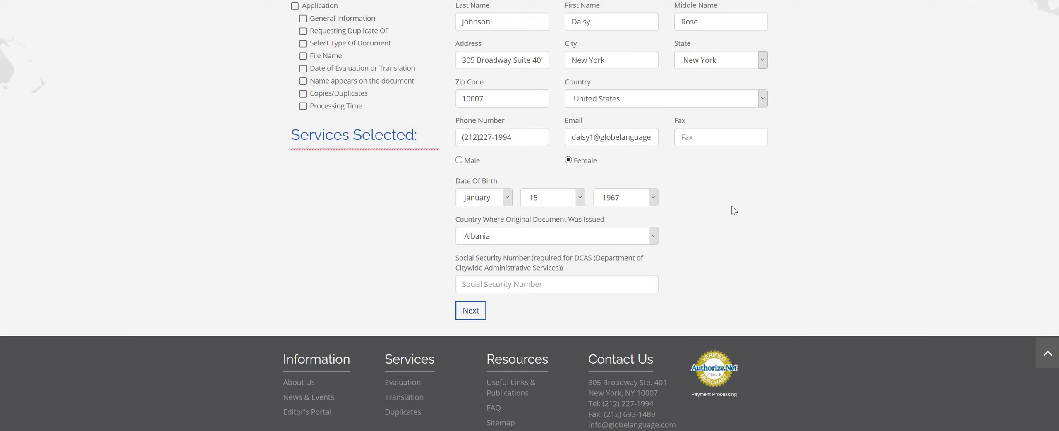
{"action": "scroll", "coordinate": [462, 378], "scroll_direction": "up", "scroll_amount": 1}
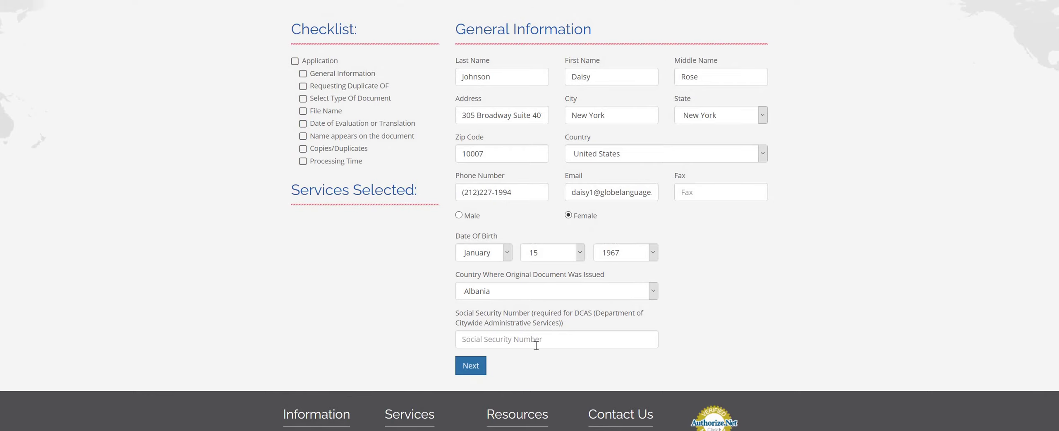
Continue to the Duplicates Application and request an Evaluation duplicate of type Diploma/Degree Evaluation.
{"action": "left_click", "coordinate": [472, 371]}
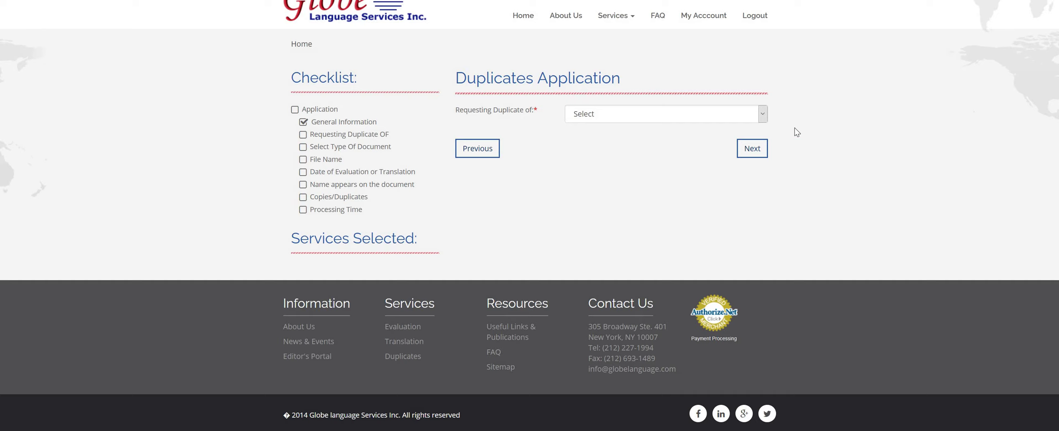
{"action": "left_click", "coordinate": [732, 119]}
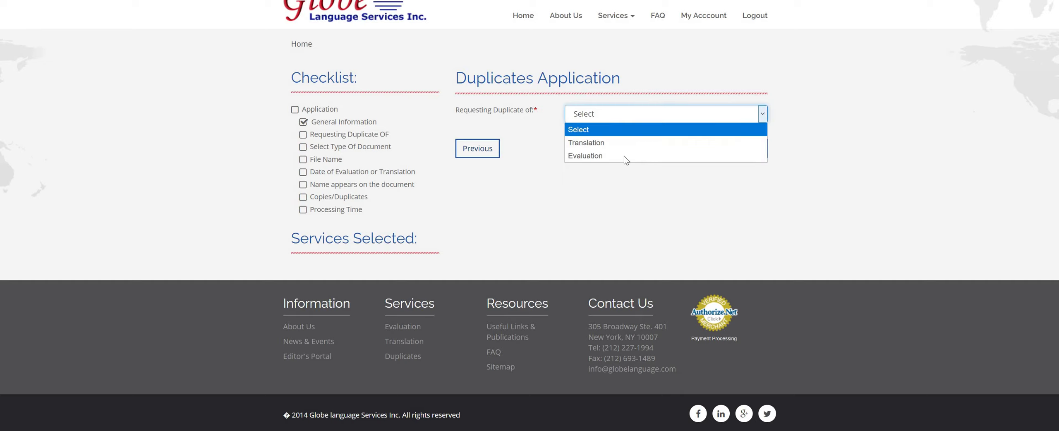
{"action": "left_click", "coordinate": [624, 155]}
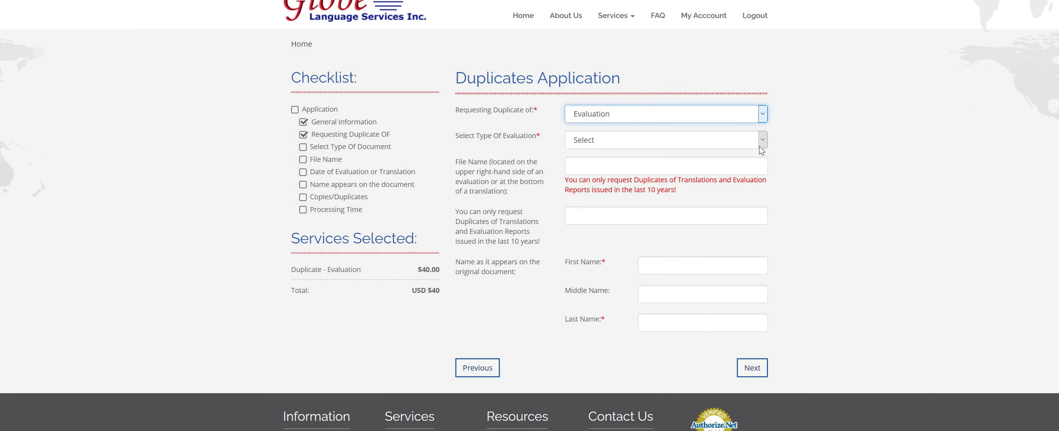
{"action": "left_click", "coordinate": [716, 146]}
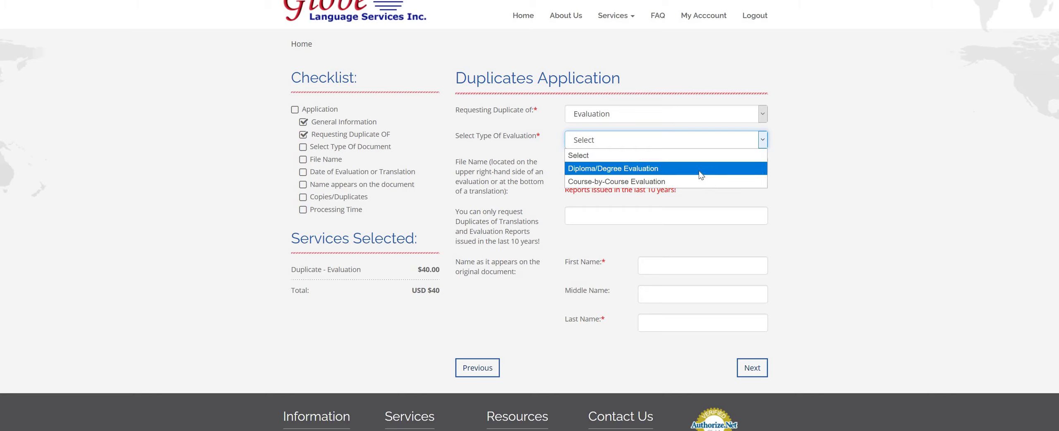
{"action": "left_click", "coordinate": [644, 169]}
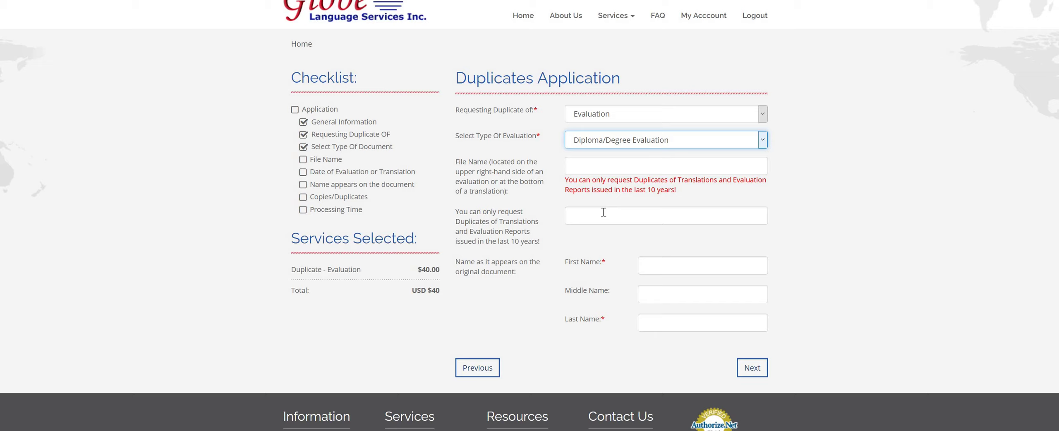
Enter 11/11/19 as the evaluation date and skip the file name to reach First Name.
{"action": "left_click", "coordinate": [632, 223]}
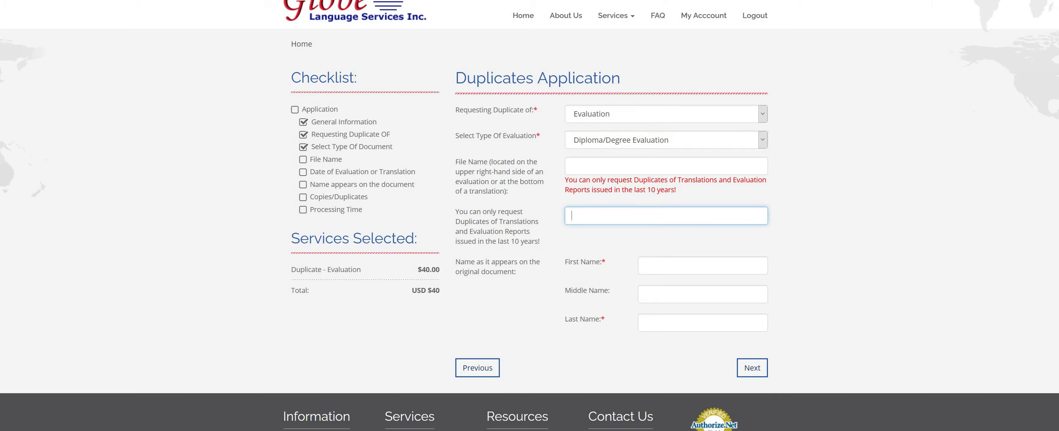
{"action": "type", "text": "11/11/19"}
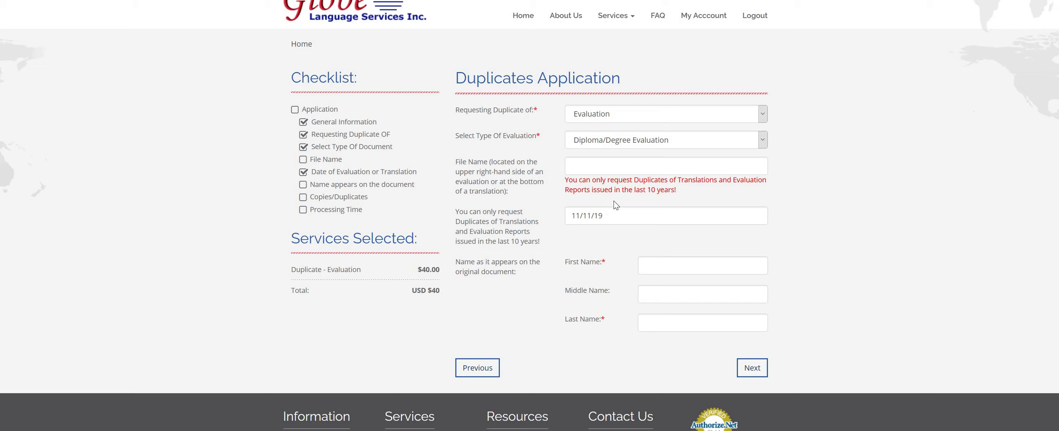
{"action": "left_click", "coordinate": [601, 167]}
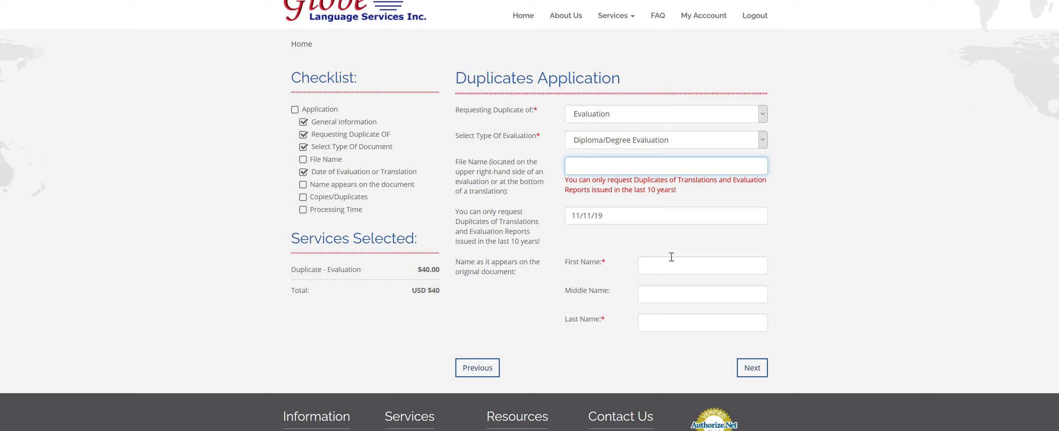
{"action": "key", "text": "Tab"}
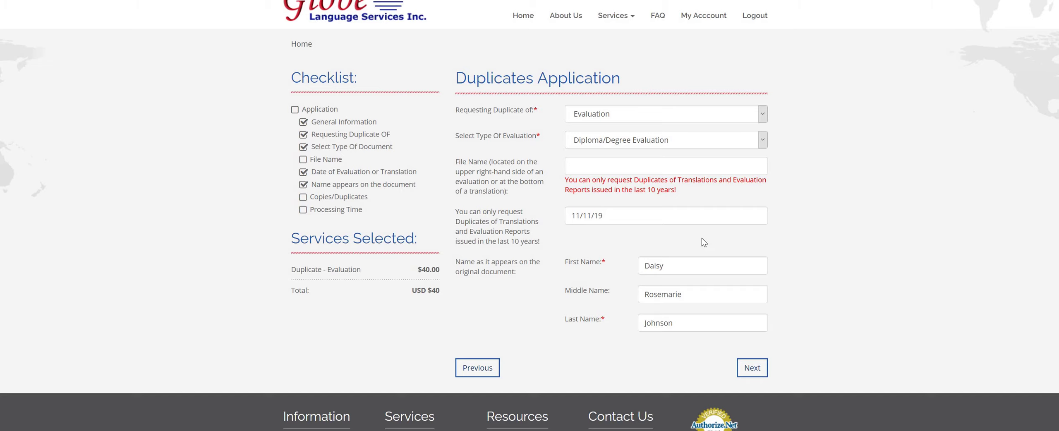
On the Order Summary, order 2 sets of duplicates with Rush Service processing.
{"action": "left_click", "coordinate": [752, 367]}
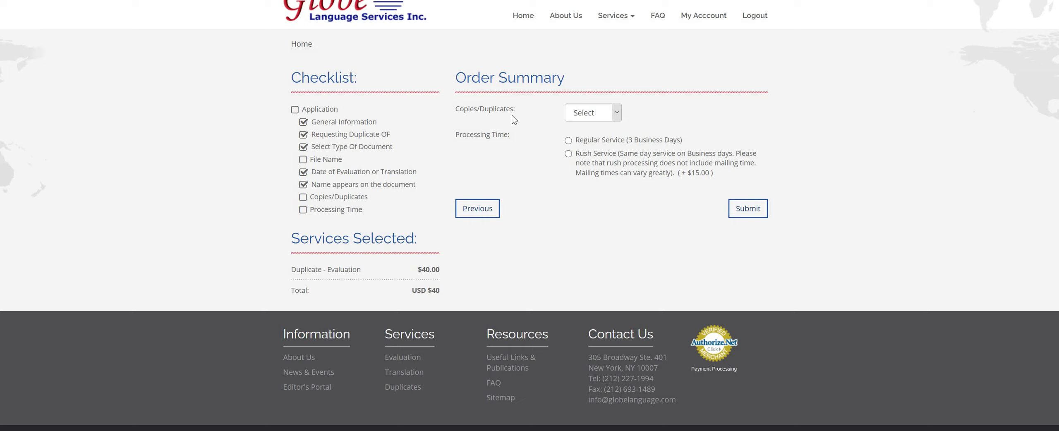
{"action": "left_click", "coordinate": [593, 112]}
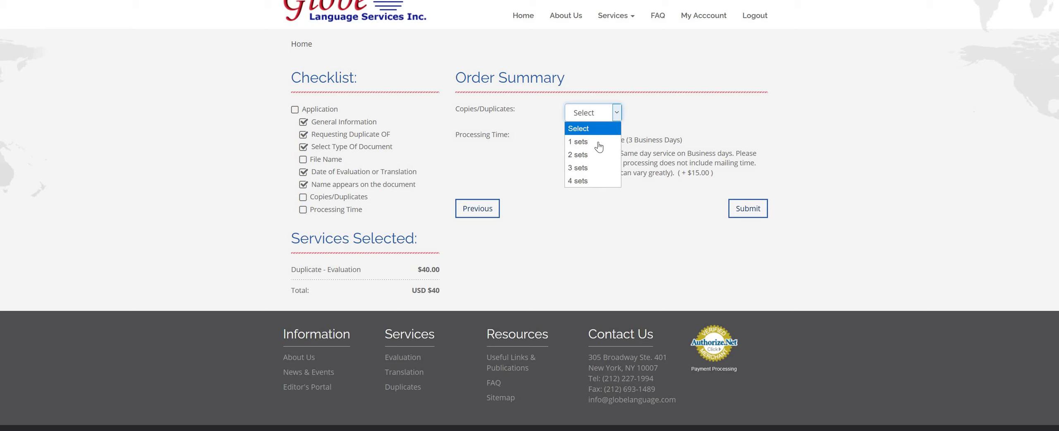
{"action": "left_click", "coordinate": [600, 138]}
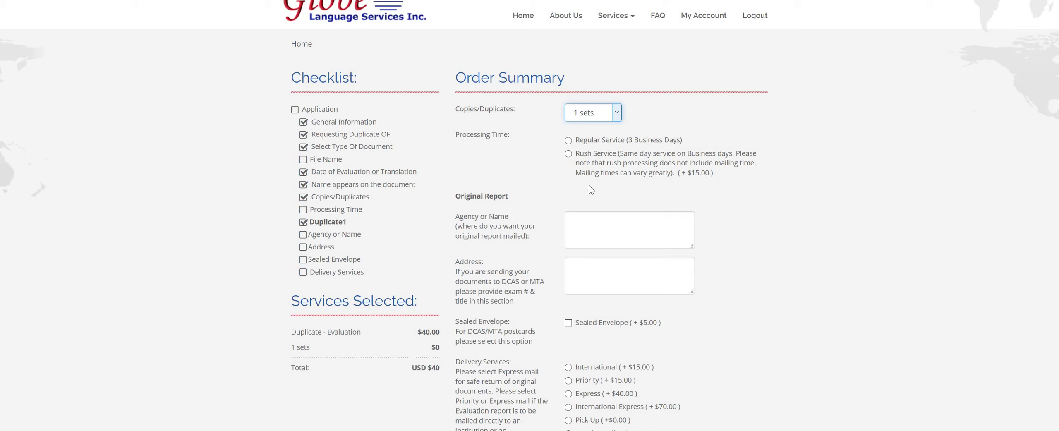
{"action": "left_click", "coordinate": [616, 112]}
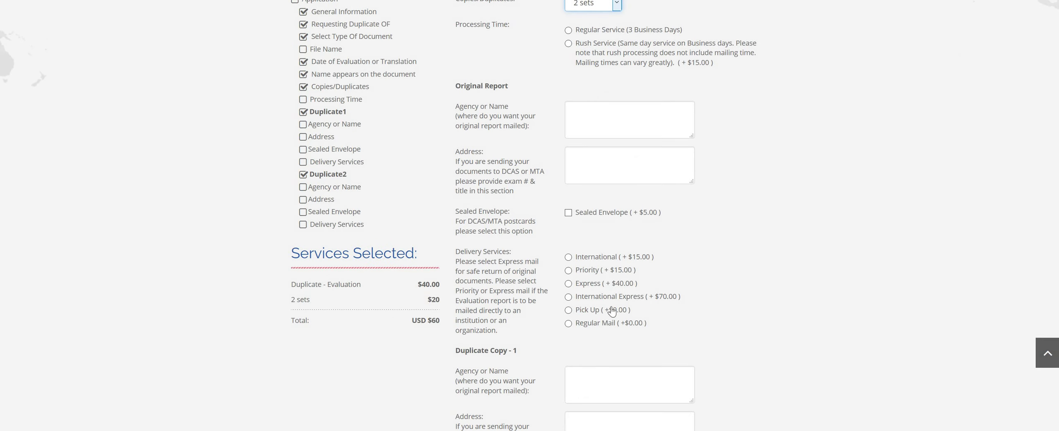
{"action": "scroll", "coordinate": [26, 11], "scroll_direction": "up", "scroll_amount": 1}
{"action": "scroll", "coordinate": [26, 11], "scroll_direction": "up", "scroll_amount": 3}
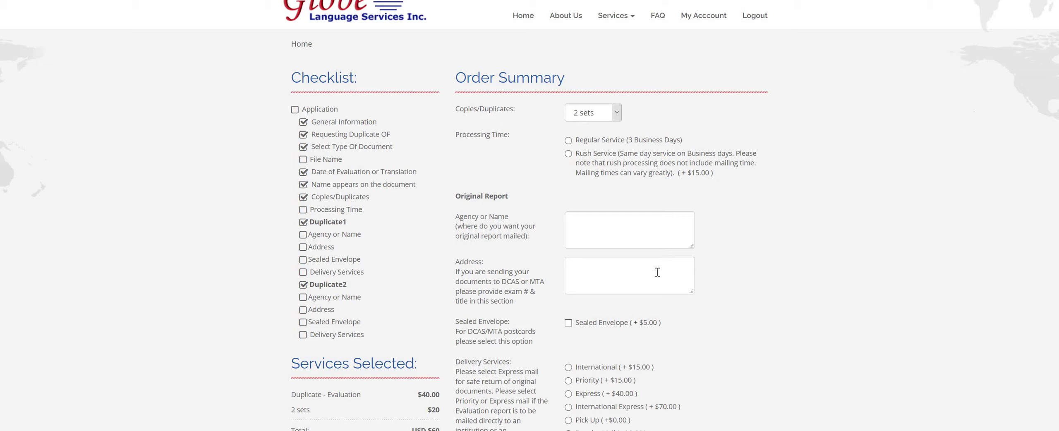
{"action": "left_click", "coordinate": [568, 155]}
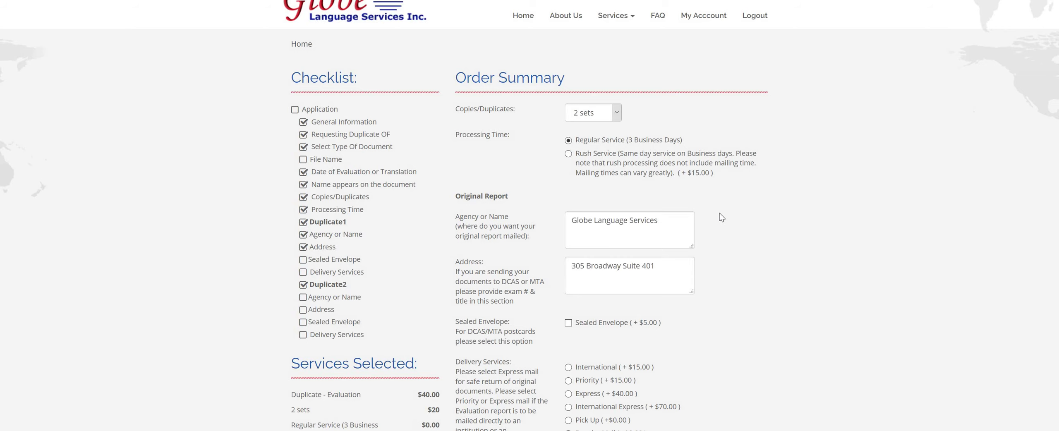
Choose Pick Up (+$0.00) delivery for the original report, bringing the total to $60.
{"action": "scroll", "coordinate": [778, 143], "scroll_direction": "down", "scroll_amount": 1}
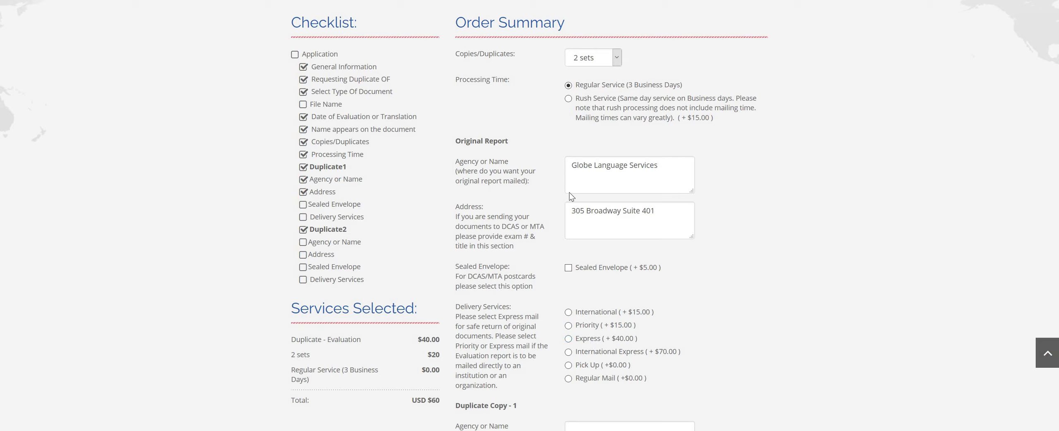
{"action": "left_click", "coordinate": [569, 365]}
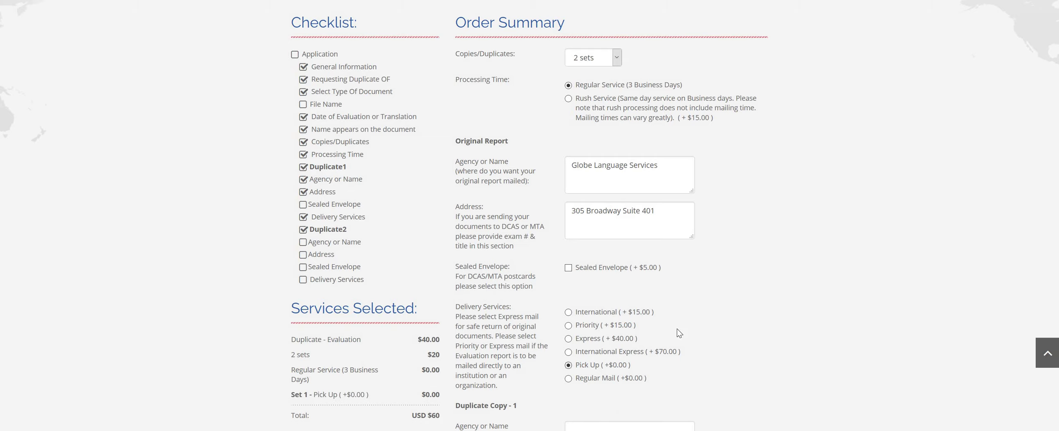
{"action": "scroll", "coordinate": [722, 343], "scroll_direction": "down", "scroll_amount": 1}
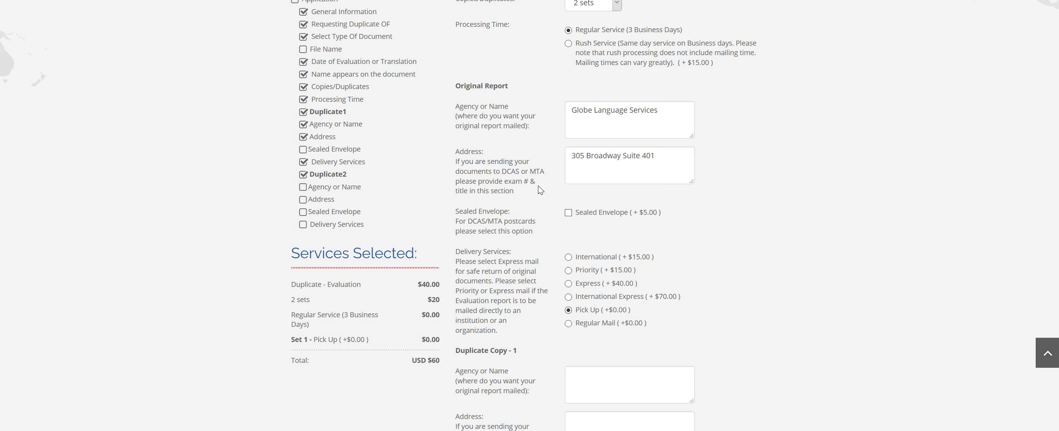
{"action": "scroll", "coordinate": [462, 256], "scroll_direction": "up", "scroll_amount": 1}
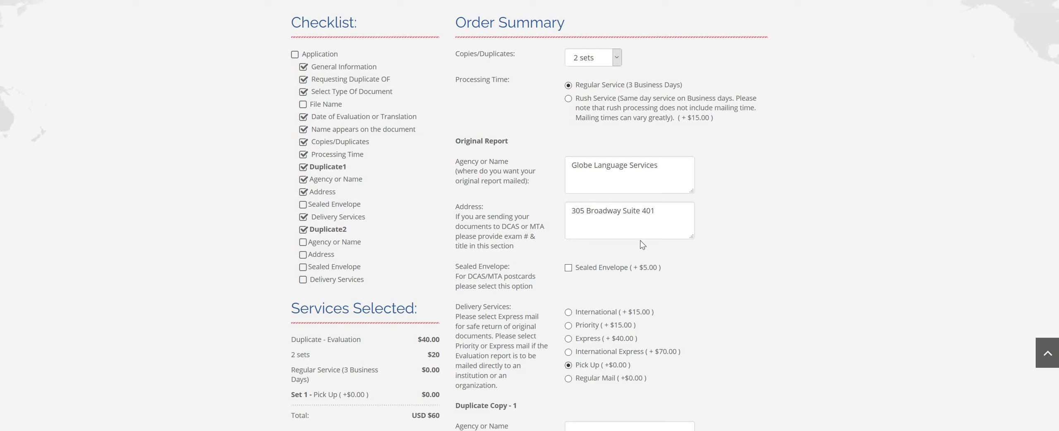
{"action": "scroll", "coordinate": [643, 231], "scroll_direction": "down", "scroll_amount": 1}
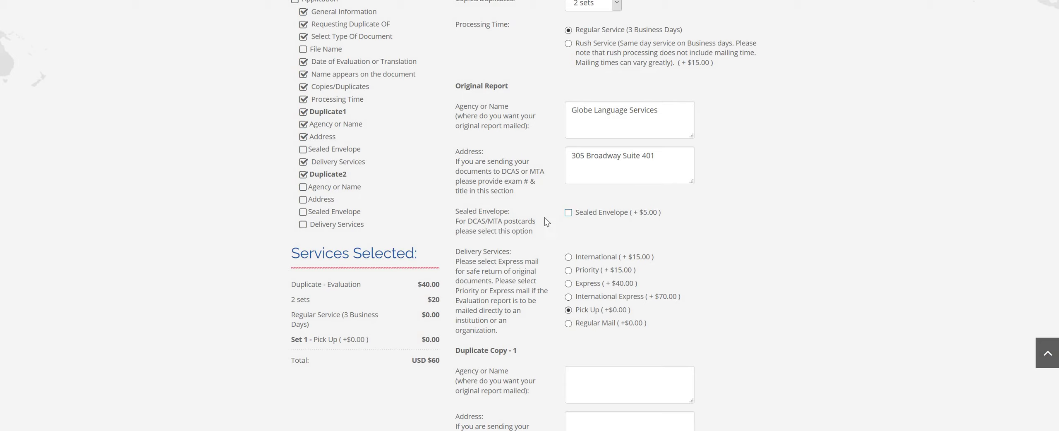
{"action": "left_click", "coordinate": [570, 213]}
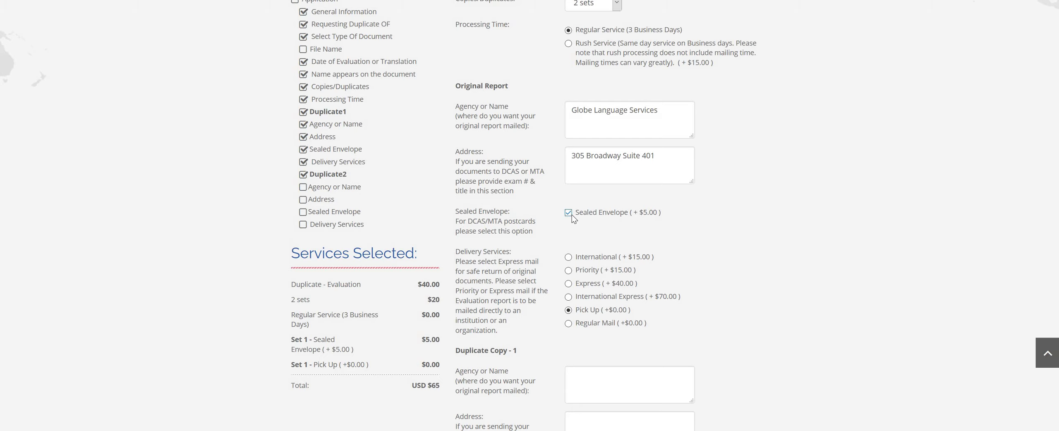
{"action": "key", "text": "space"}
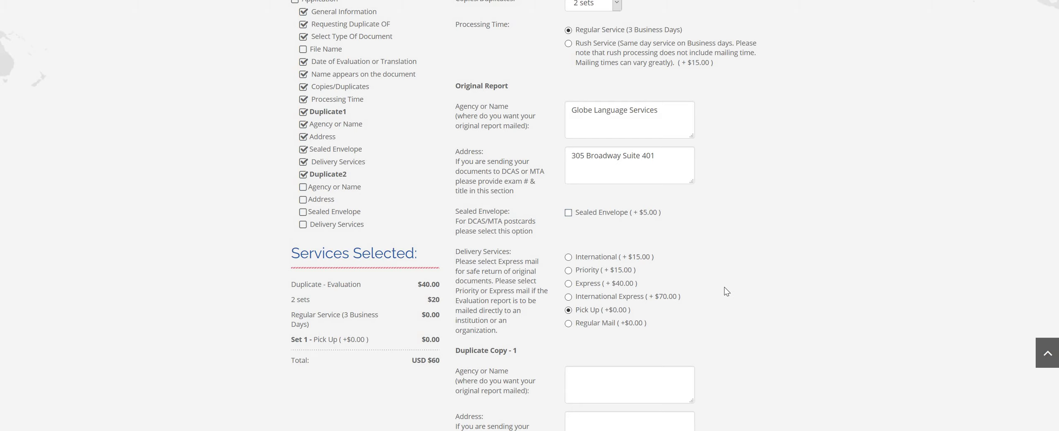
{"action": "scroll", "coordinate": [725, 288], "scroll_direction": "down", "scroll_amount": 5}
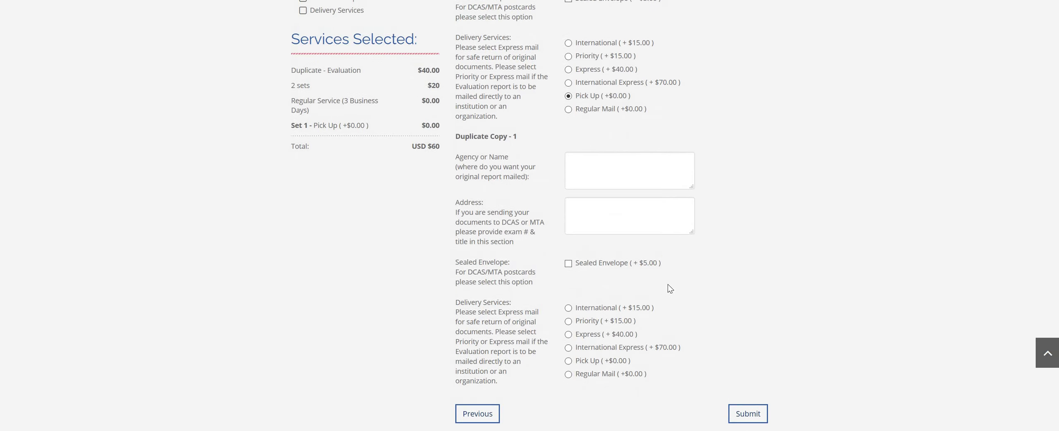
Reduce Copies/Duplicates to 1 set and submit the order, showing a $40.00 cart summary.
{"action": "scroll", "coordinate": [668, 285], "scroll_direction": "up", "scroll_amount": 9}
{"action": "left_click", "coordinate": [592, 167]}
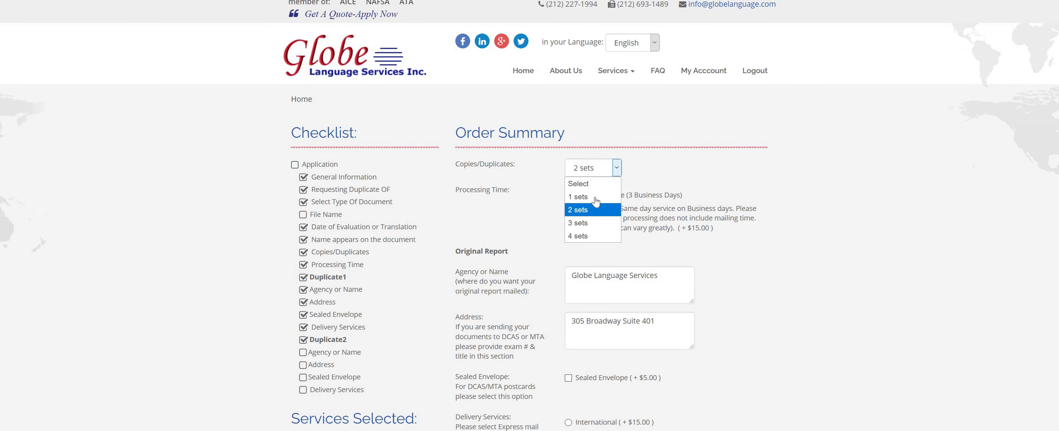
{"action": "left_click", "coordinate": [596, 198]}
{"action": "scroll", "coordinate": [650, 278], "scroll_direction": "down", "scroll_amount": 3}
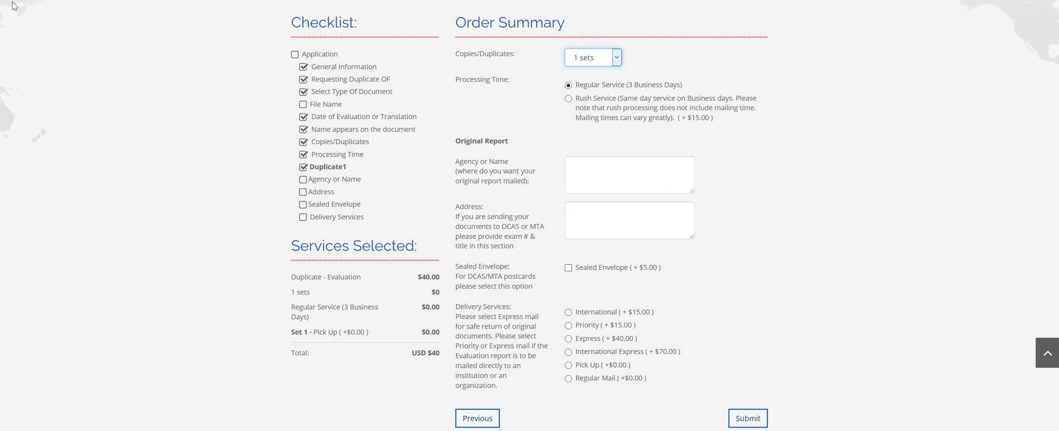
{"action": "scroll", "coordinate": [14, 6], "scroll_direction": "down", "scroll_amount": 2}
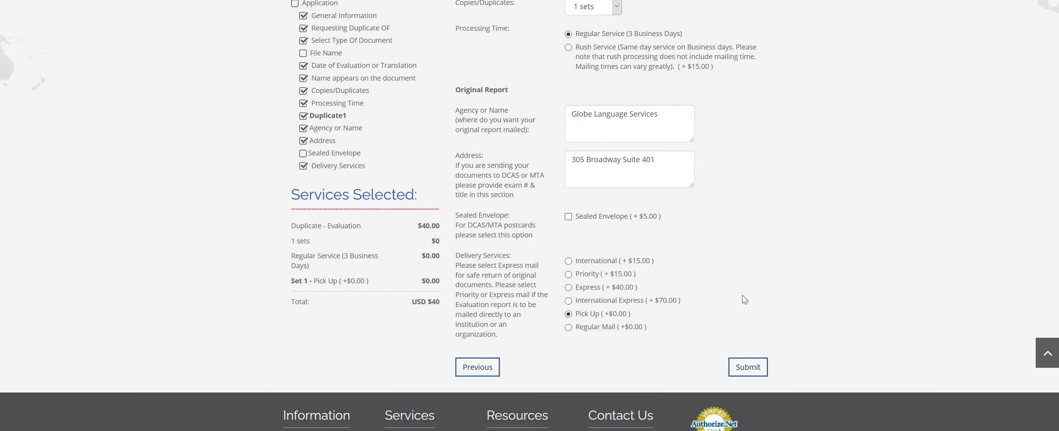
{"action": "scroll", "coordinate": [743, 300], "scroll_direction": "up", "scroll_amount": 3}
{"action": "scroll", "coordinate": [600, 289], "scroll_direction": "down", "scroll_amount": 3}
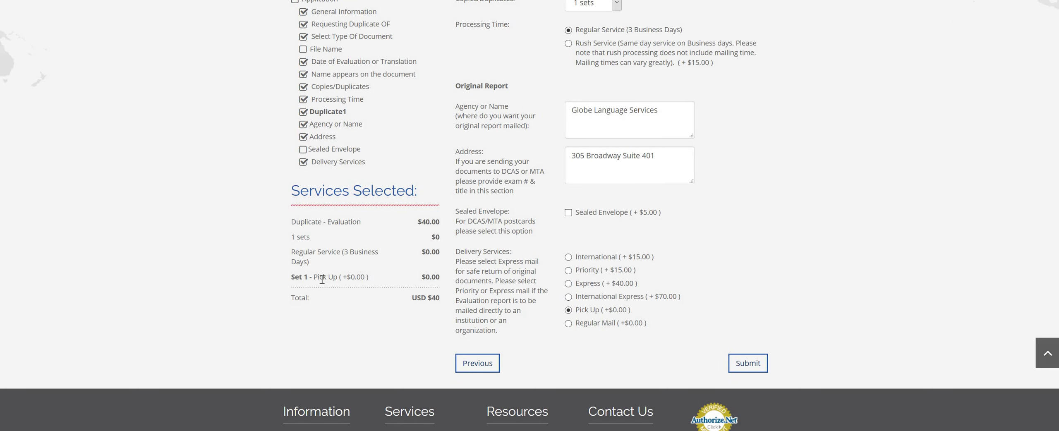
{"action": "left_click", "coordinate": [752, 372]}
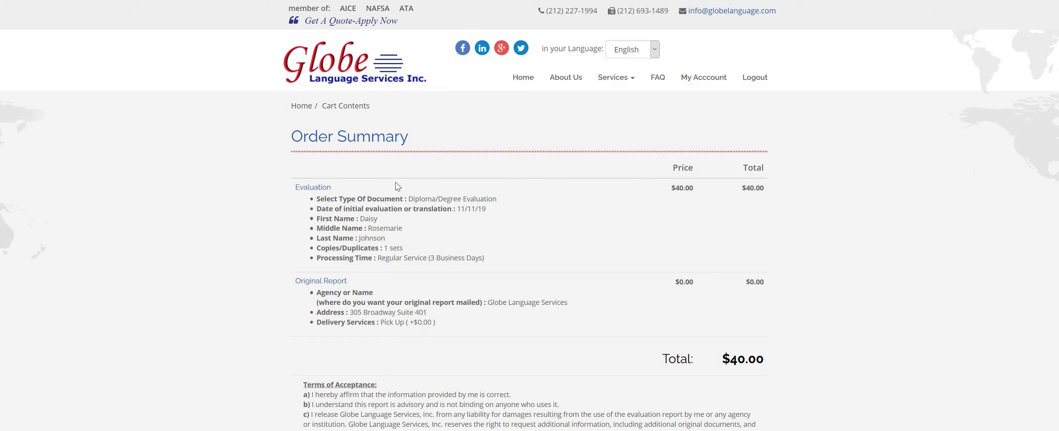
{"action": "scroll", "coordinate": [515, 220], "scroll_direction": "down", "scroll_amount": 1}
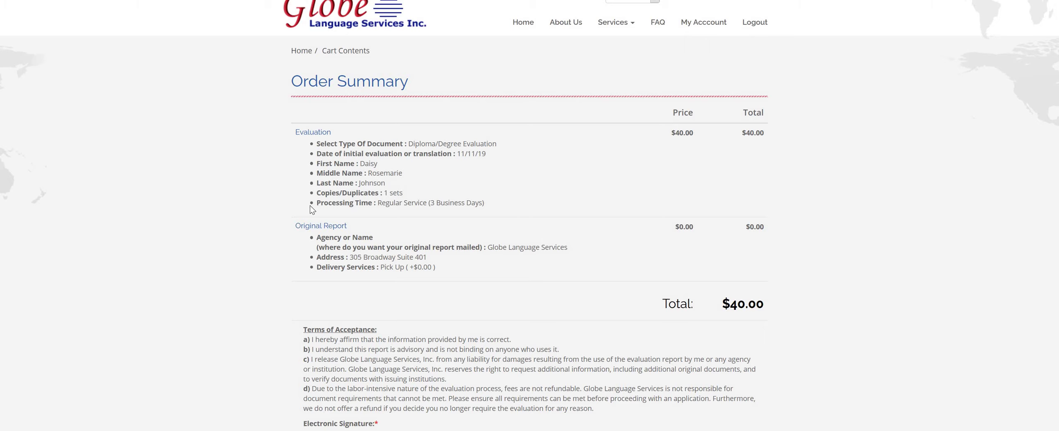
{"action": "scroll", "coordinate": [309, 206], "scroll_direction": "down", "scroll_amount": 1}
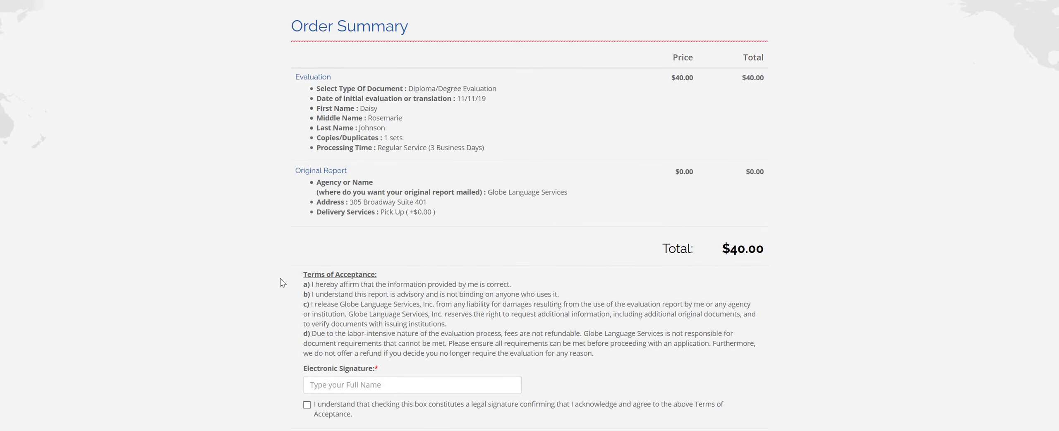
{"action": "scroll", "coordinate": [280, 279], "scroll_direction": "down", "scroll_amount": 2}
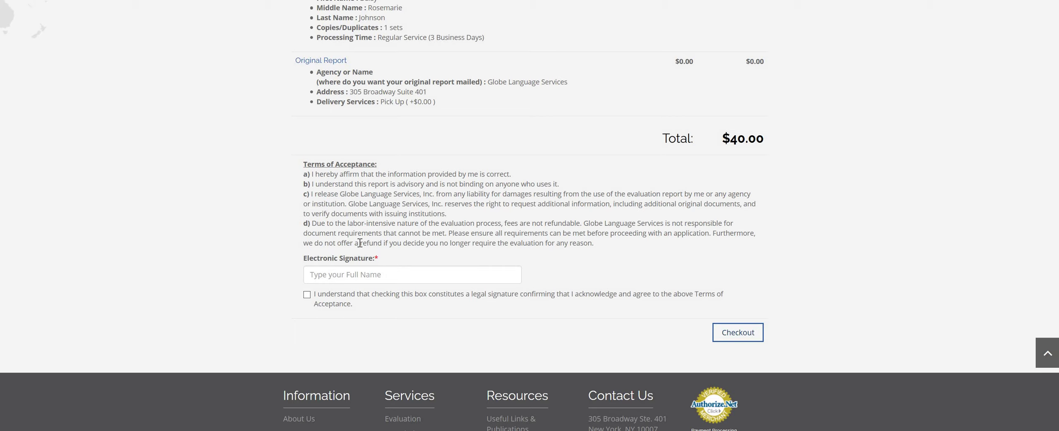
Accept the legal-signature acknowledgement and enter the applicant's full name as the electronic signature.
{"action": "left_click", "coordinate": [307, 295]}
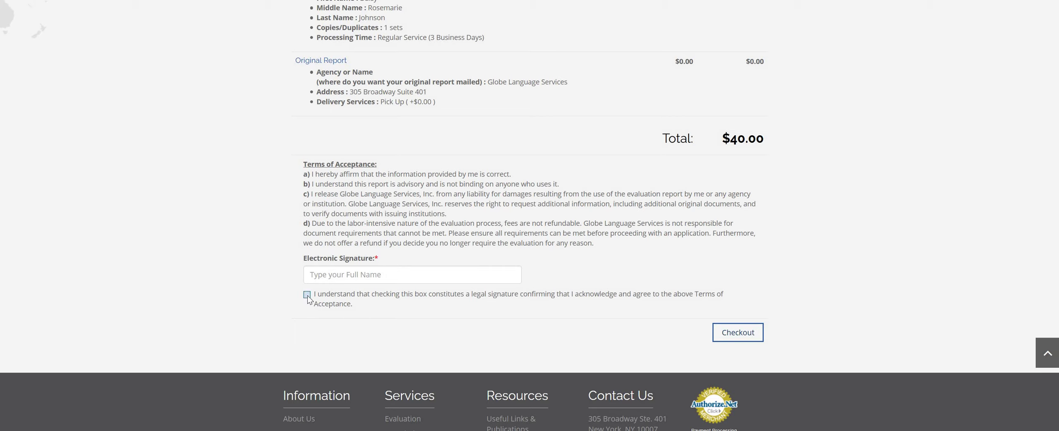
{"action": "left_click", "coordinate": [332, 281]}
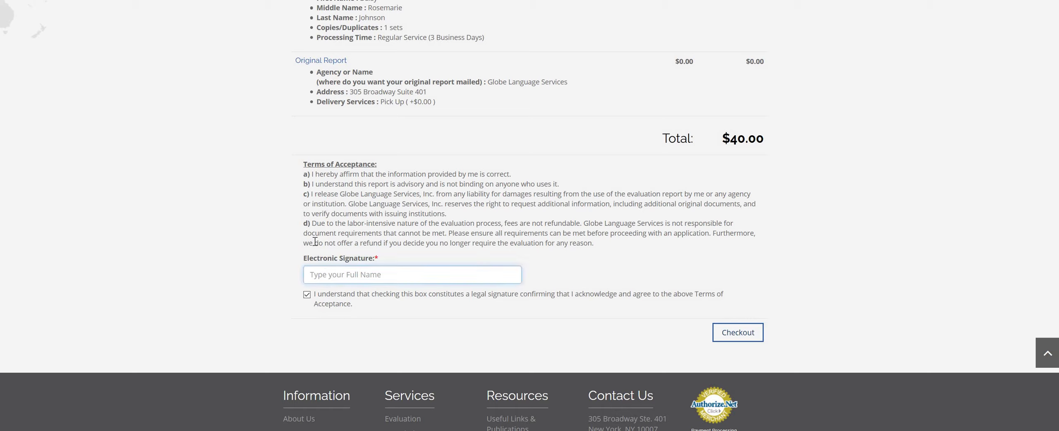
Check out the signed order to reach the Payment Information page.
{"action": "scroll", "coordinate": [717, 273], "scroll_direction": "up", "scroll_amount": 3}
{"action": "scroll", "coordinate": [749, 337], "scroll_direction": "down", "scroll_amount": 1}
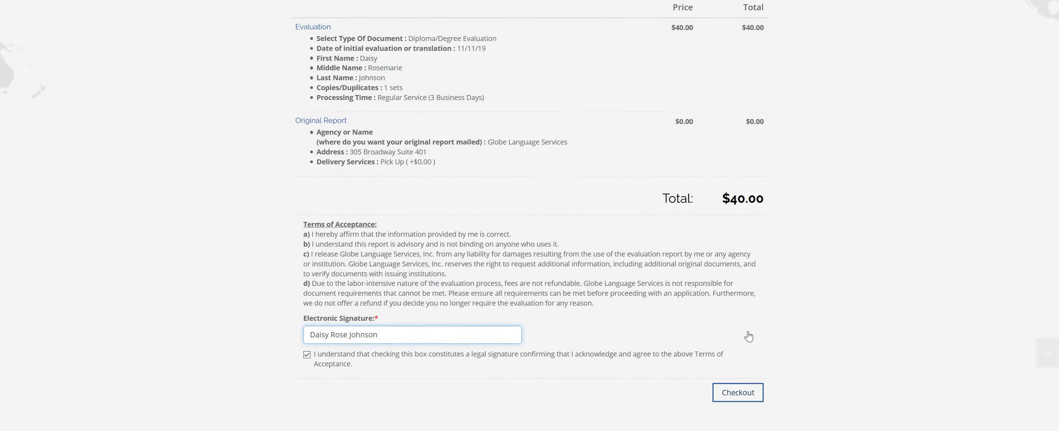
{"action": "scroll", "coordinate": [749, 336], "scroll_direction": "down", "scroll_amount": 1}
{"action": "left_click", "coordinate": [733, 335]}
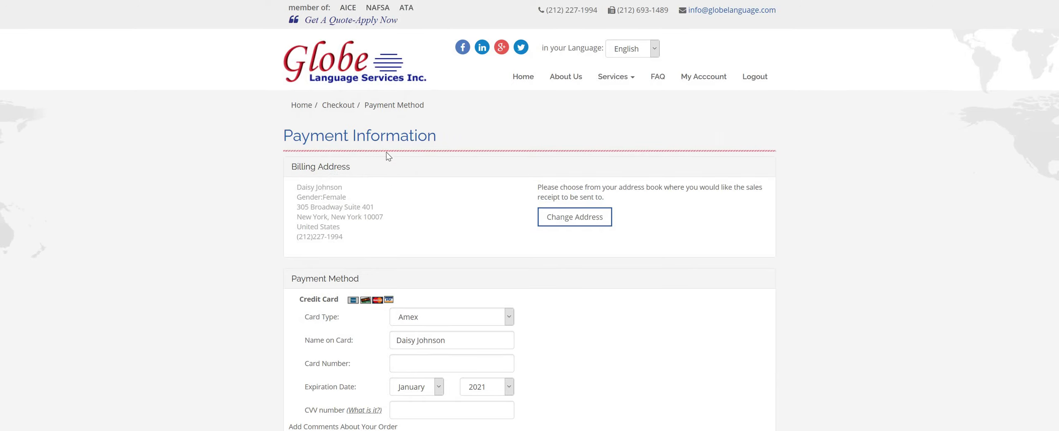
Try continuing with no card number, triggering the at-least-10-characters card number error.
{"action": "scroll", "coordinate": [389, 155], "scroll_direction": "down", "scroll_amount": 2}
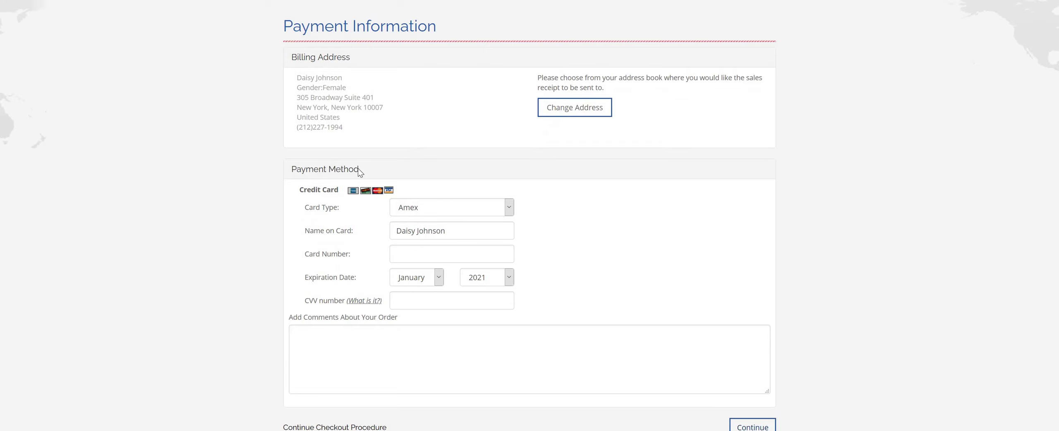
{"action": "scroll", "coordinate": [418, 144], "scroll_direction": "down", "scroll_amount": 1}
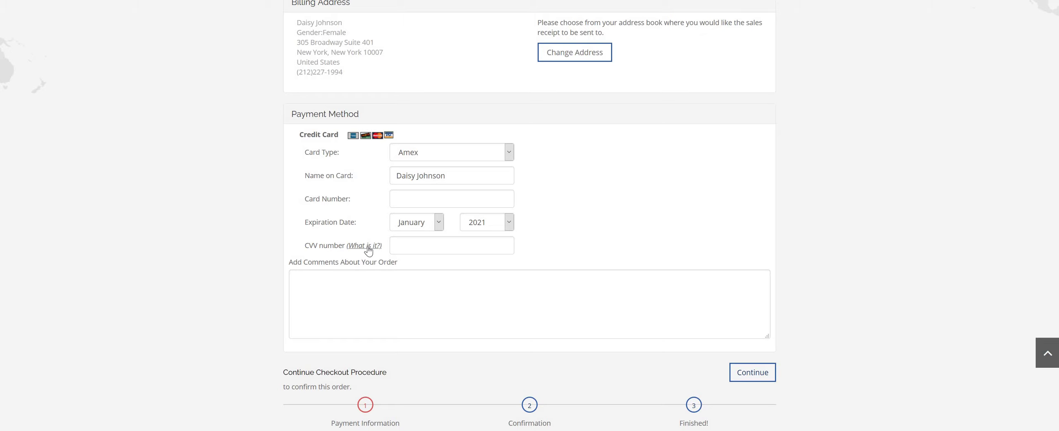
{"action": "left_click", "coordinate": [441, 277]}
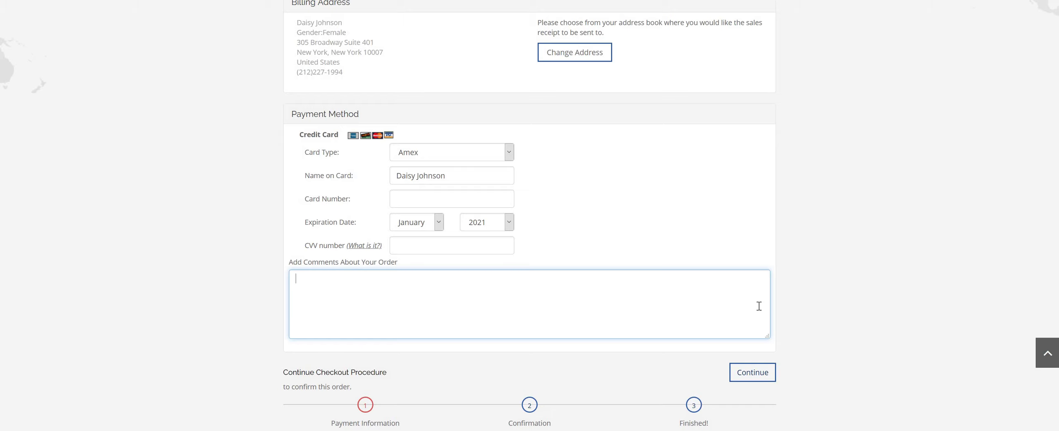
{"action": "scroll", "coordinate": [411, 361], "scroll_direction": "down", "scroll_amount": 2}
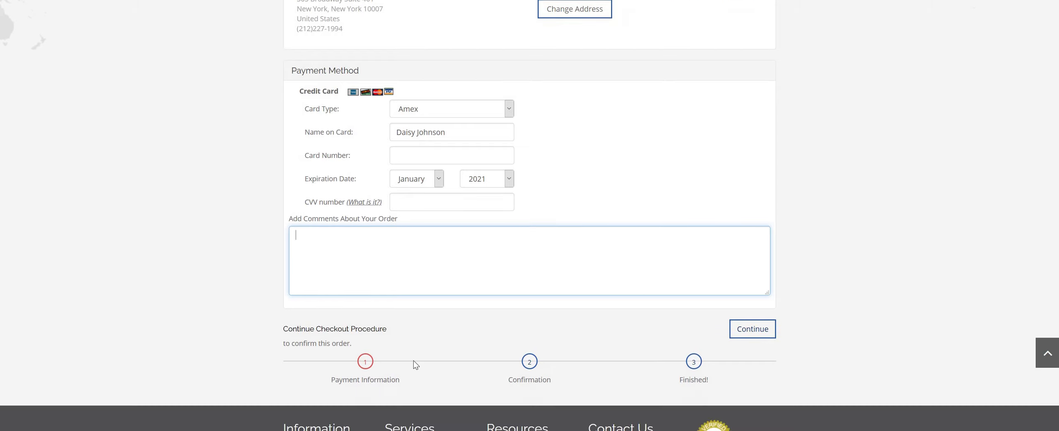
{"action": "left_click", "coordinate": [745, 322]}
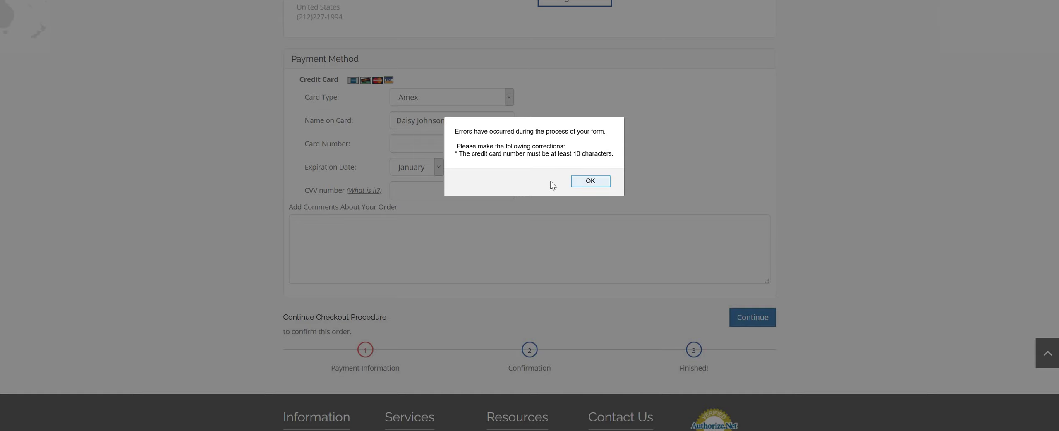
Close the card number error alert and review the reloaded page's Credit Card Error notice.
{"action": "key", "text": "Return"}
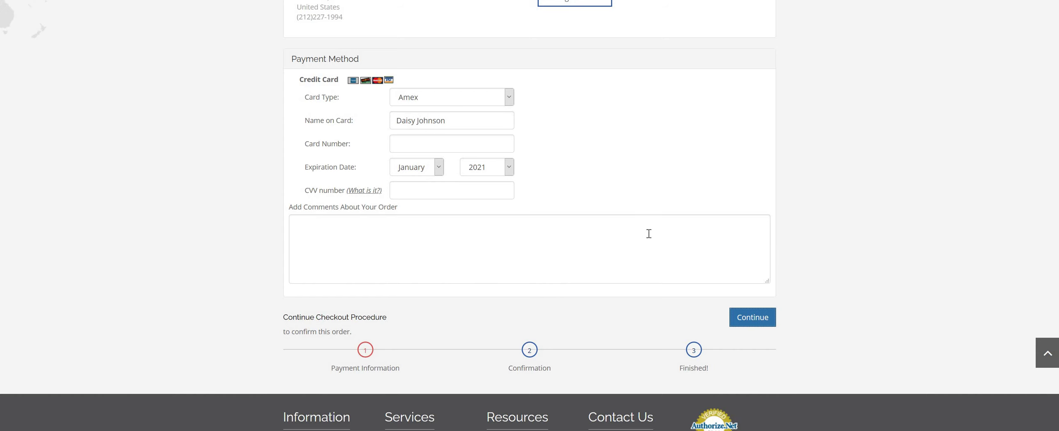
{"action": "scroll", "coordinate": [173, 107], "scroll_direction": "down", "scroll_amount": 4}
{"action": "scroll", "coordinate": [331, 166], "scroll_direction": "up", "scroll_amount": 2}
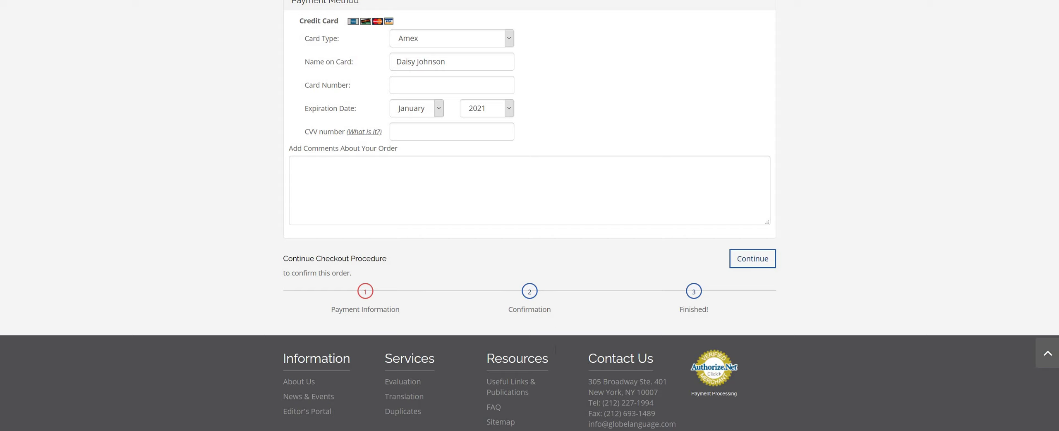
{"action": "scroll", "coordinate": [562, 330], "scroll_direction": "up", "scroll_amount": 7}
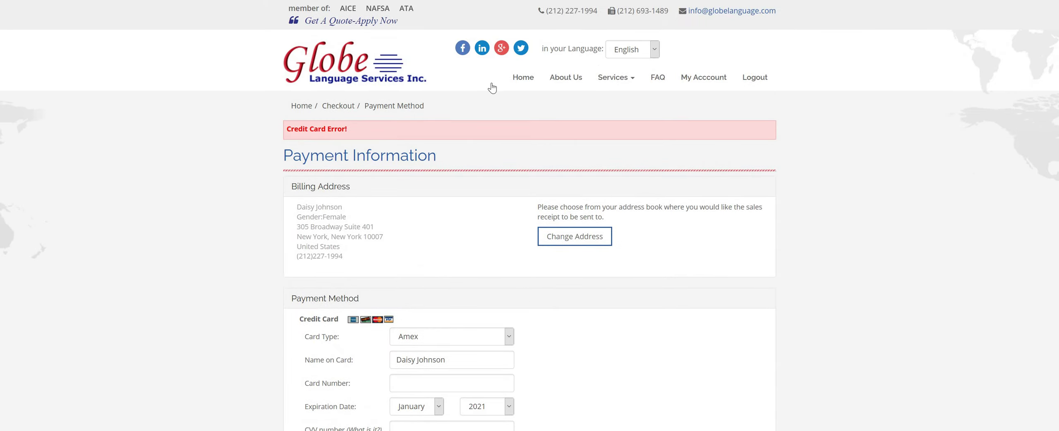
{"action": "scroll", "coordinate": [524, 370], "scroll_direction": "down", "scroll_amount": 8}
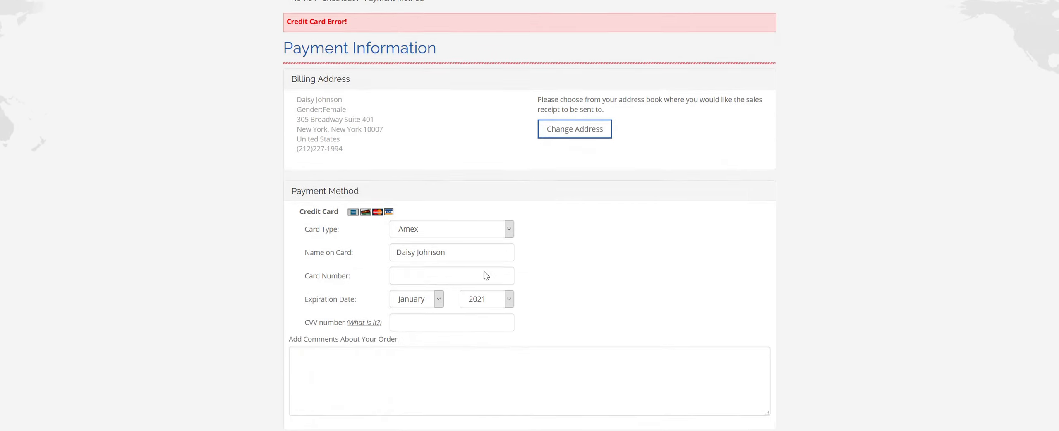